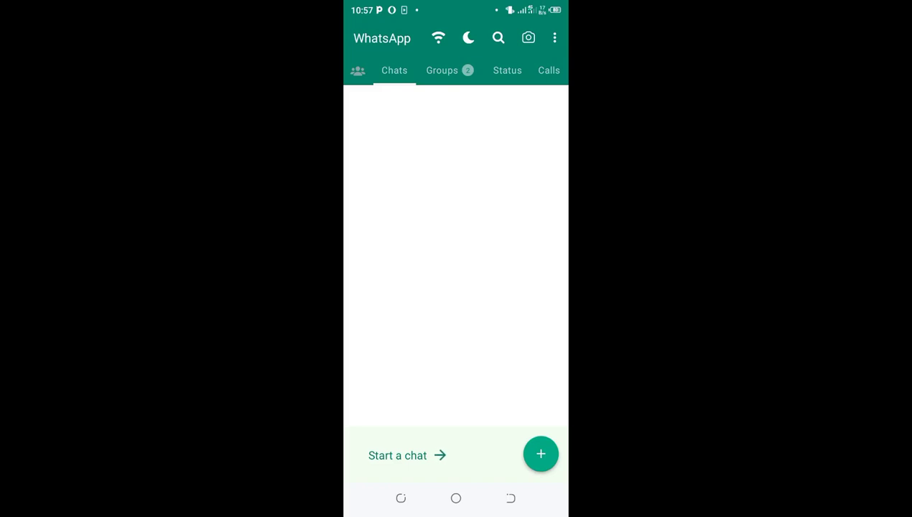
Step: Open the GBSettings page from the overflow menu
left_click(554, 37)
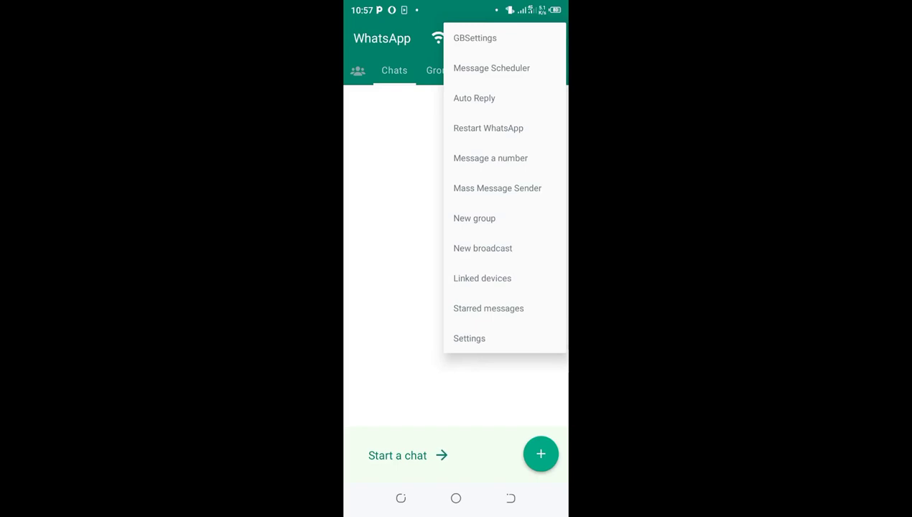
left_click(475, 38)
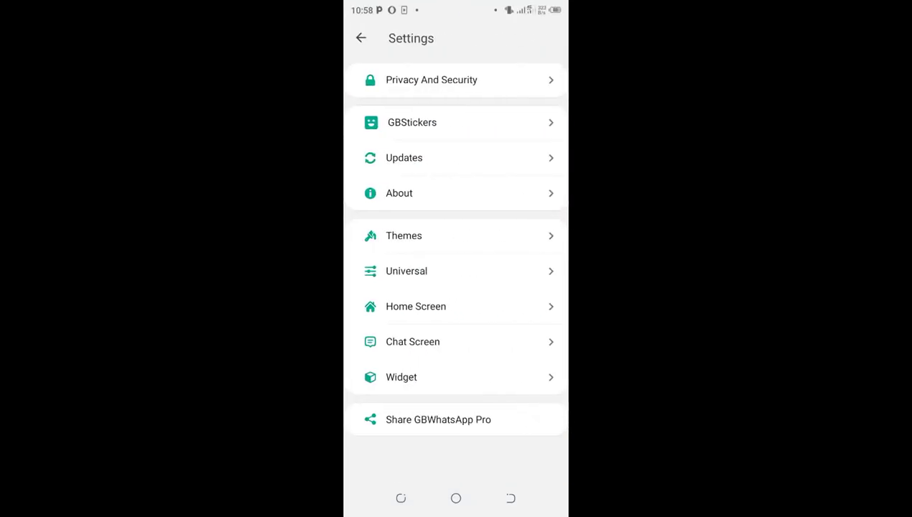
Step: Reset all GBWhatsApp theming preferences to WhatsApp defaults under Themes > Reset Preferences
left_click(404, 235)
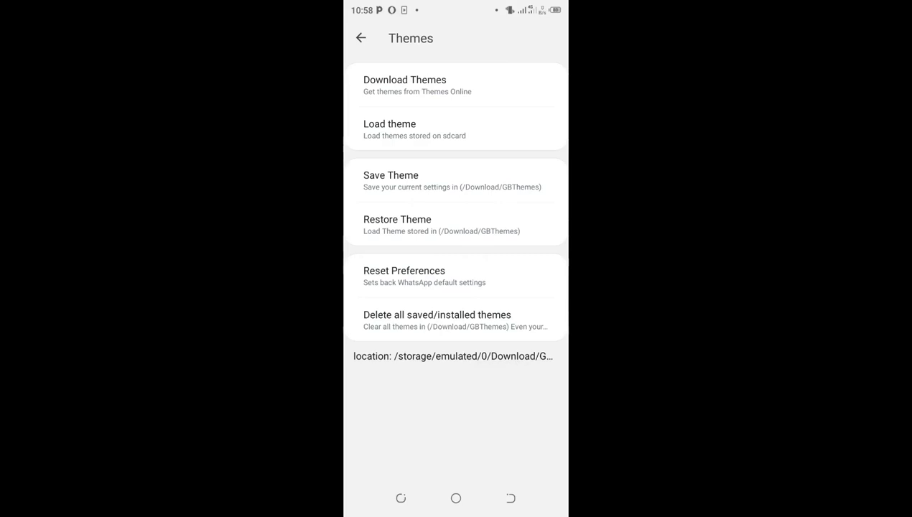
left_click(404, 275)
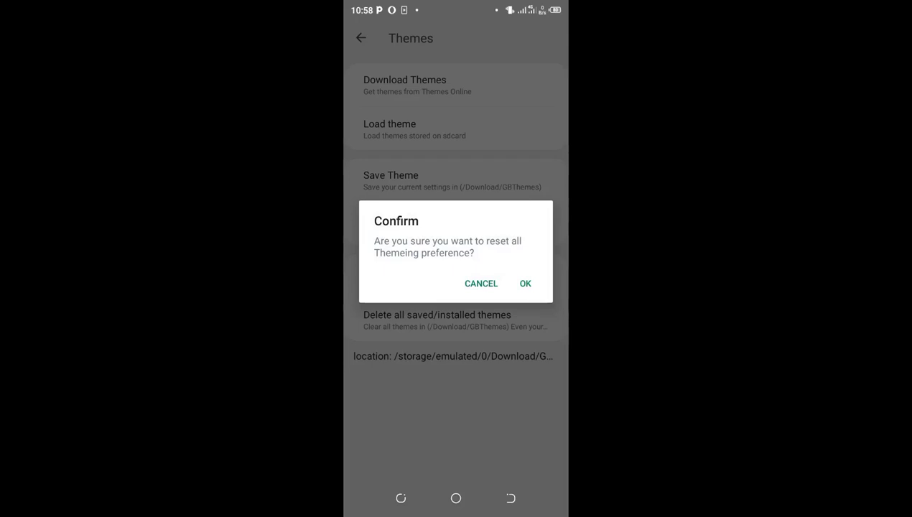
left_click(526, 283)
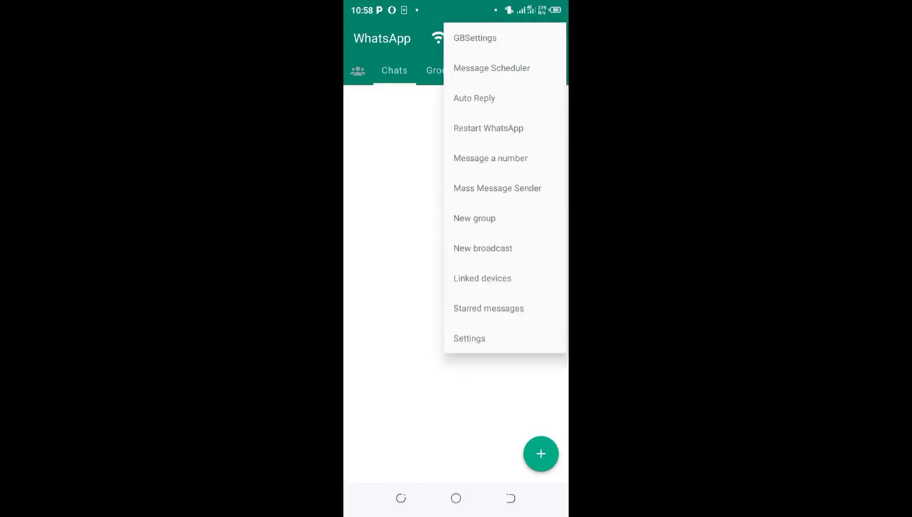
Step: Delete all saved and installed themes under GBSettings > Themes, then return to the settings list
left_click(475, 38)
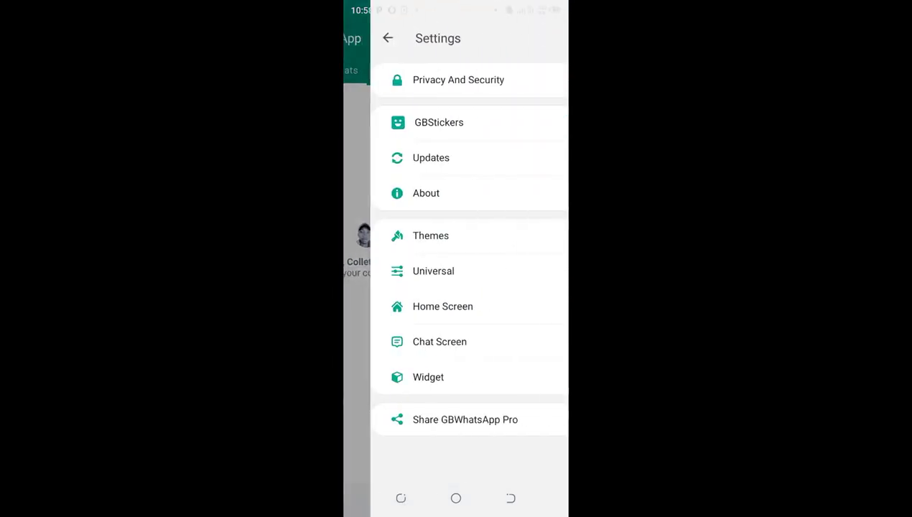
left_click(403, 235)
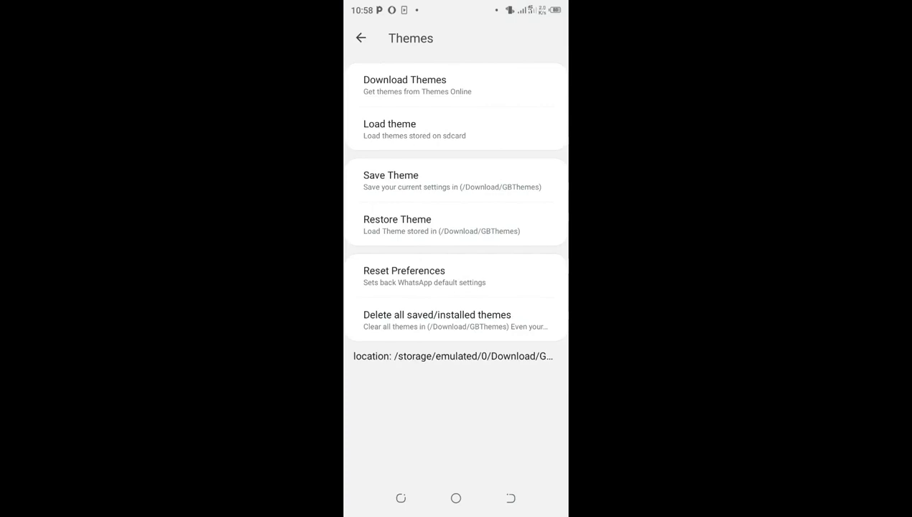
left_click(438, 320)
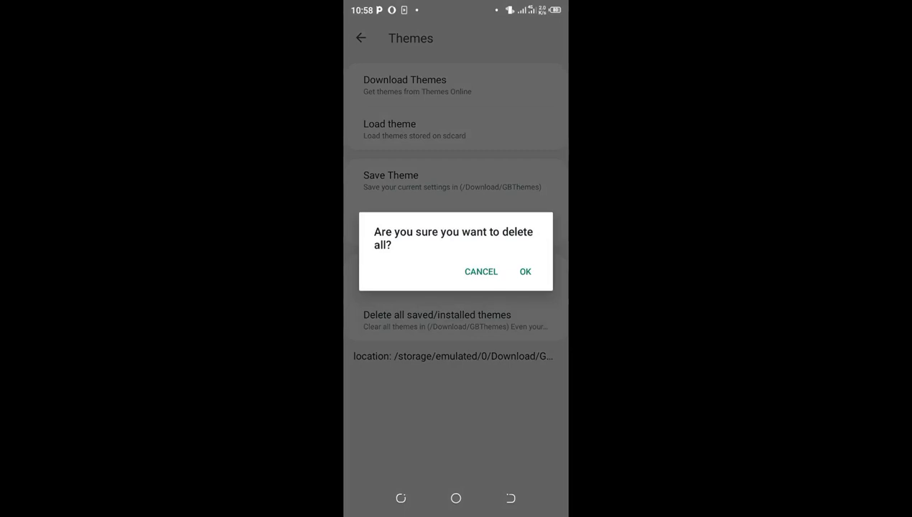
left_click(525, 272)
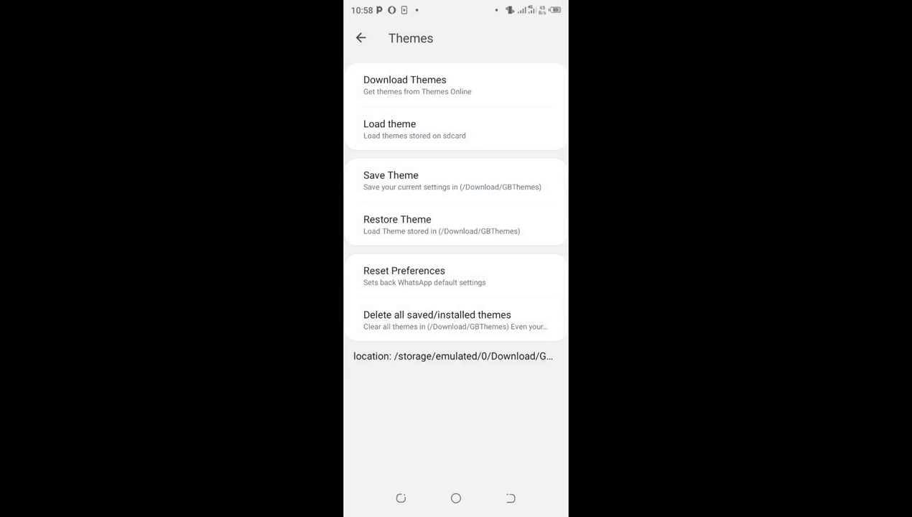
left_click(510, 498)
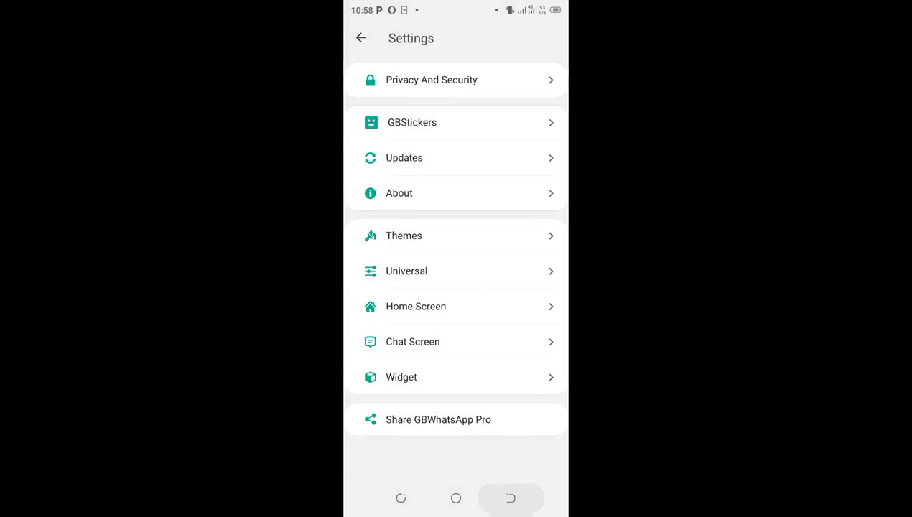
Step: Run a chat backup from Settings > Chats and back out of the chat settings
left_click(510, 498)
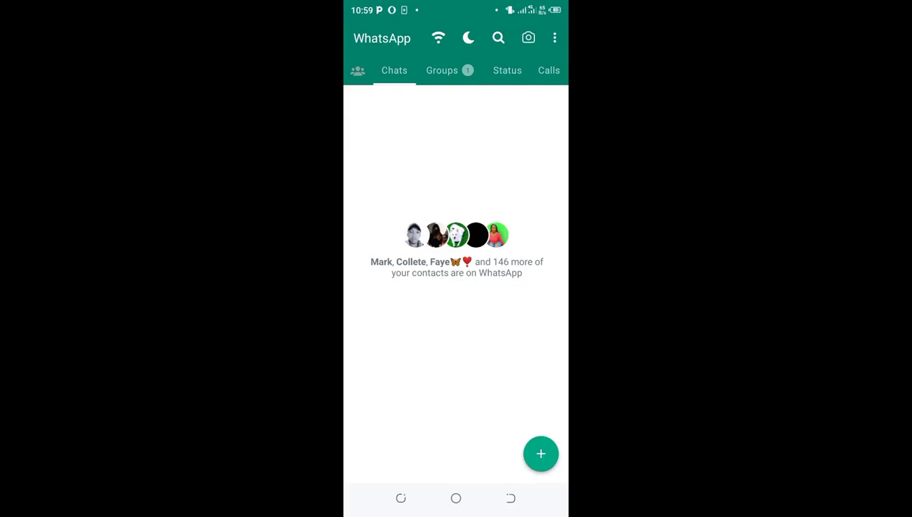
left_click(554, 38)
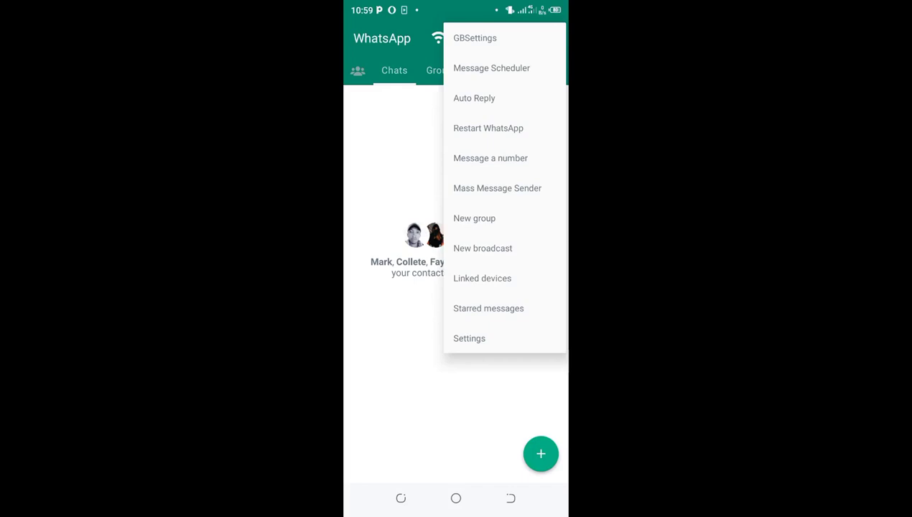
left_click(469, 338)
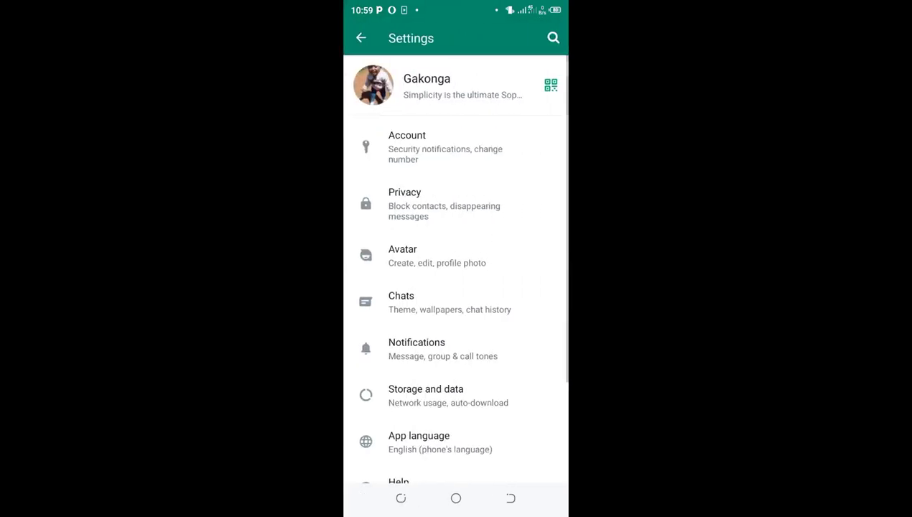
scroll(456, 266, "down", 3)
scroll(456, 265, "up", 1)
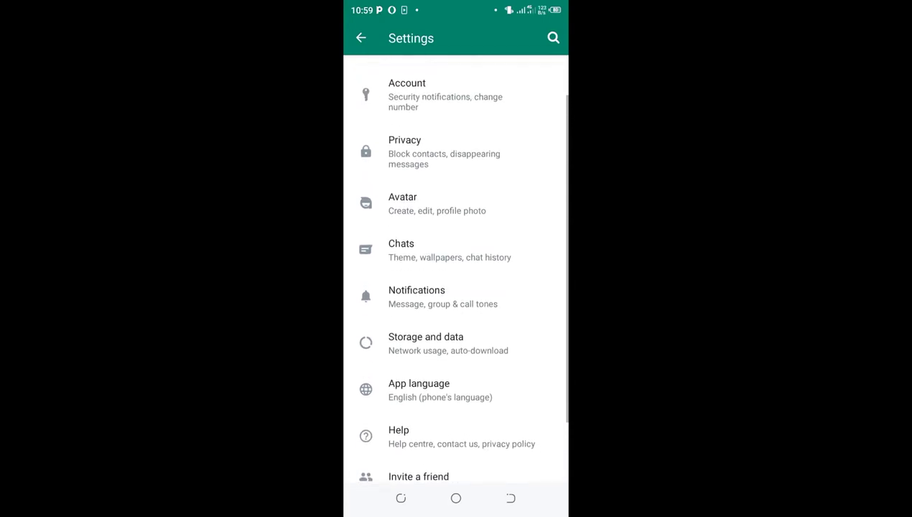
left_click(450, 242)
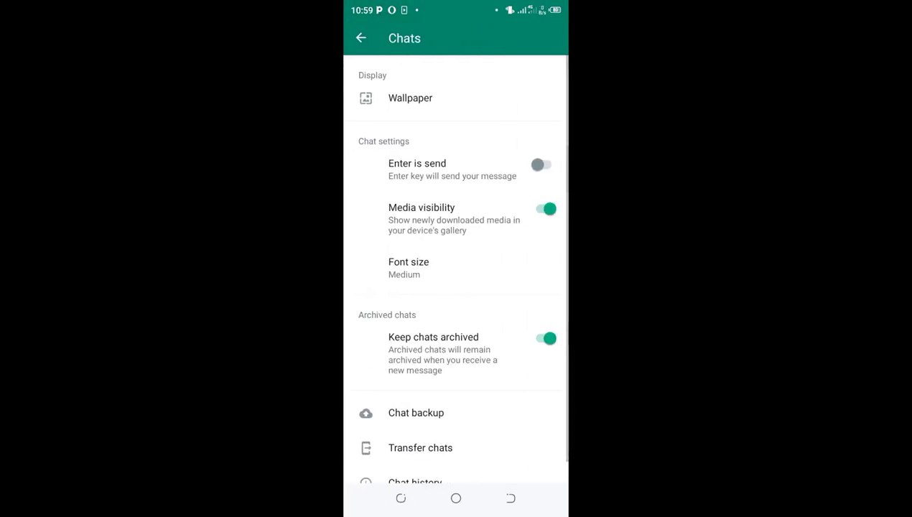
scroll(456, 288, "down", 1)
left_click(416, 390)
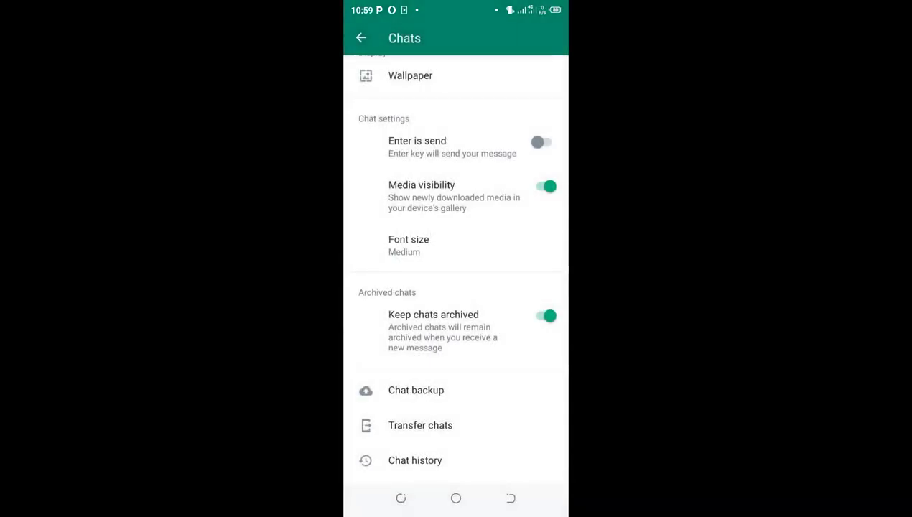
left_click(510, 498)
Step: Leave WhatsApp and browse the launcher's app drawer for the phone's Settings app
left_click(511, 497)
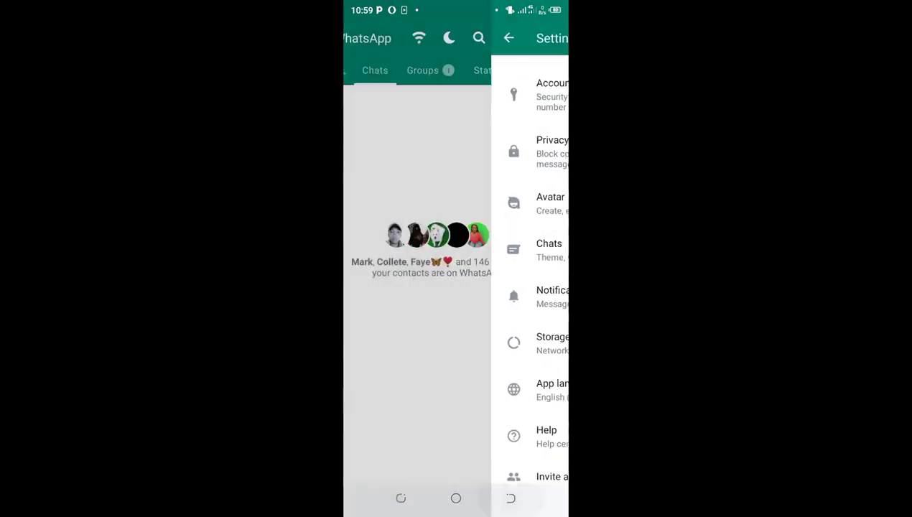
left_click(455, 498)
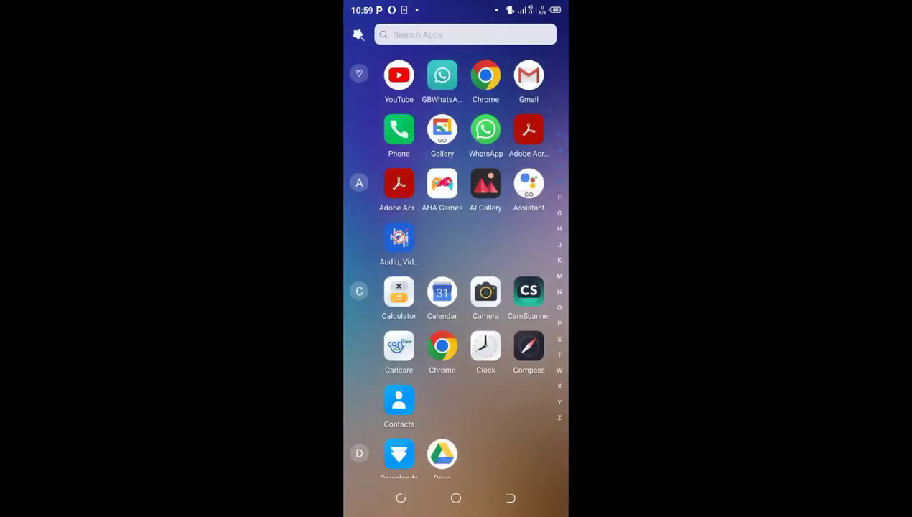
scroll(455, 258, "down", 10)
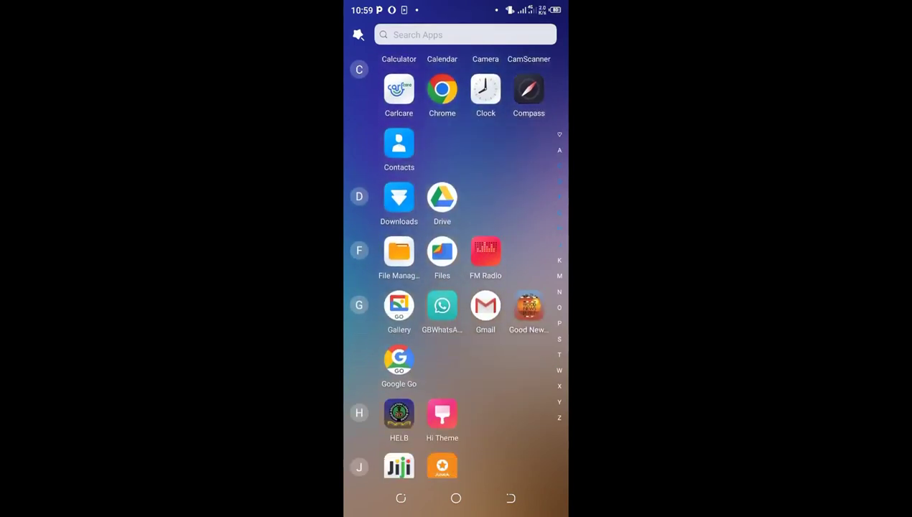
scroll(455, 258, "down", 5)
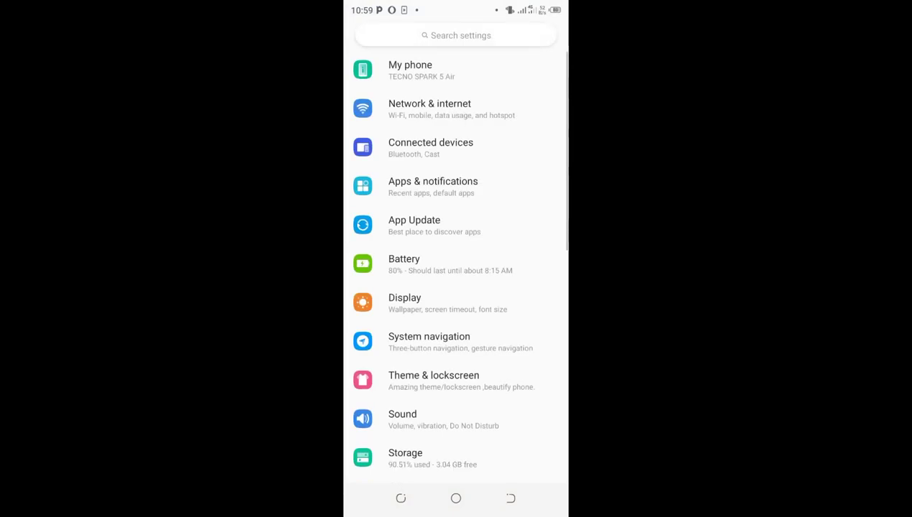
scroll(456, 259, "up", 2)
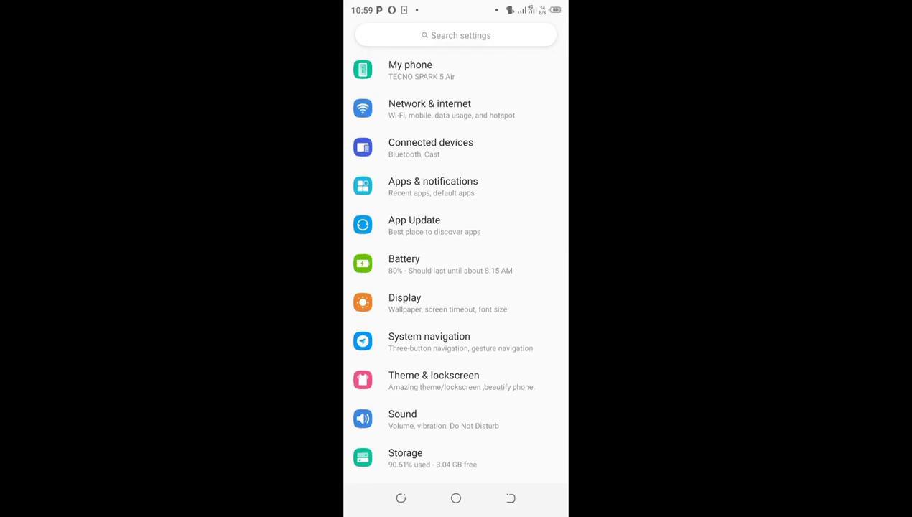
Step: Open GBWhatsApp's App info from Apps & notifications > See all 71 apps
left_click(433, 185)
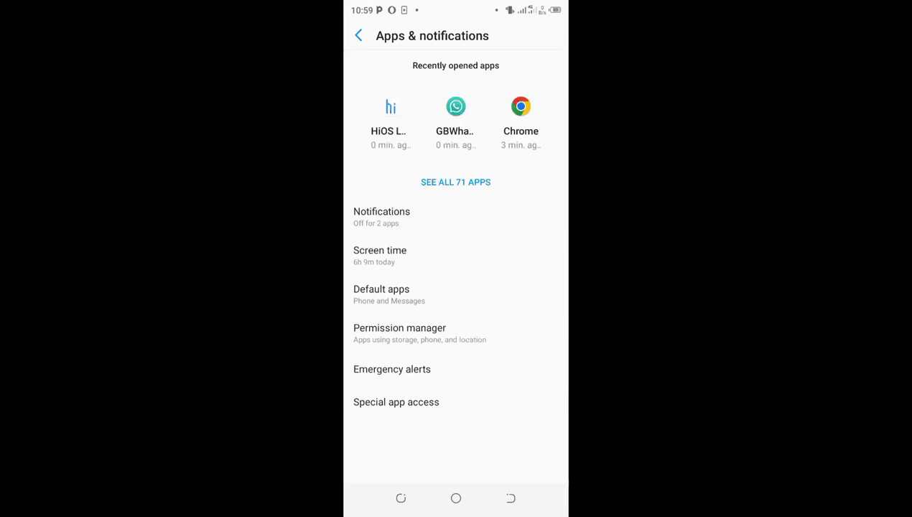
left_click(455, 182)
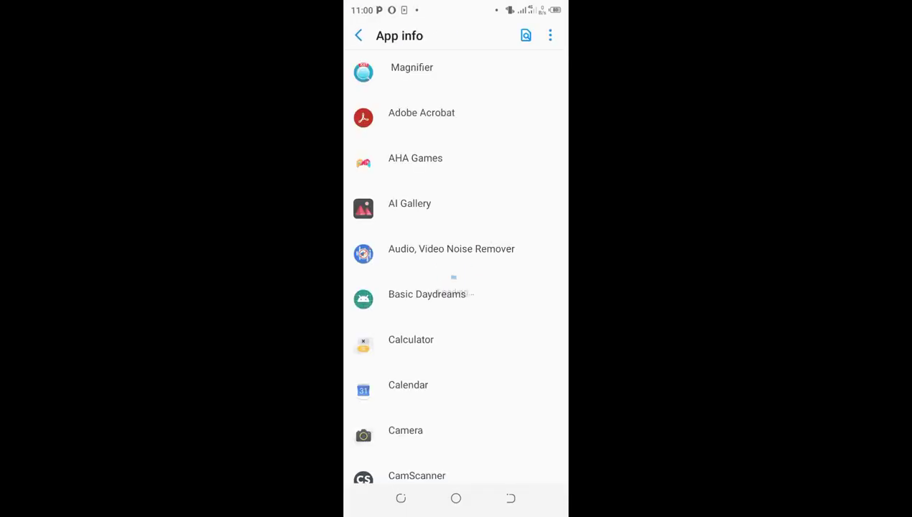
scroll(456, 273, "down", 10)
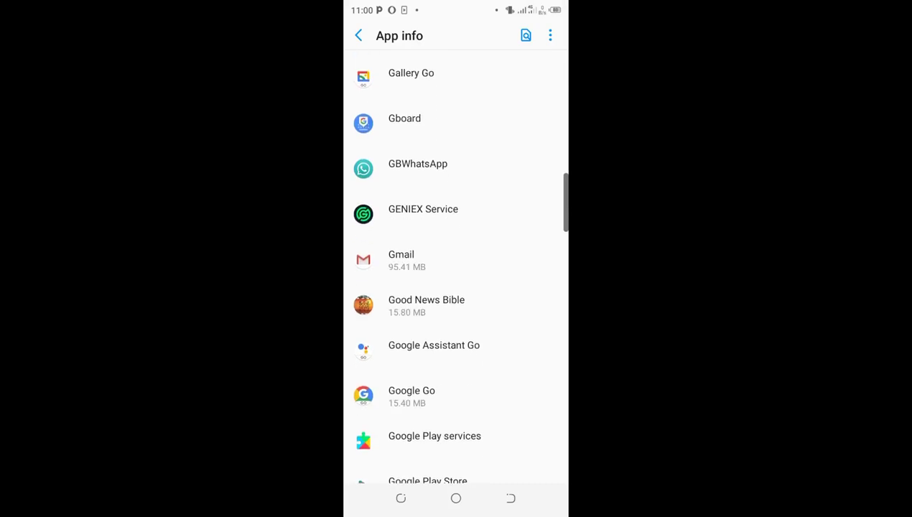
left_click(424, 168)
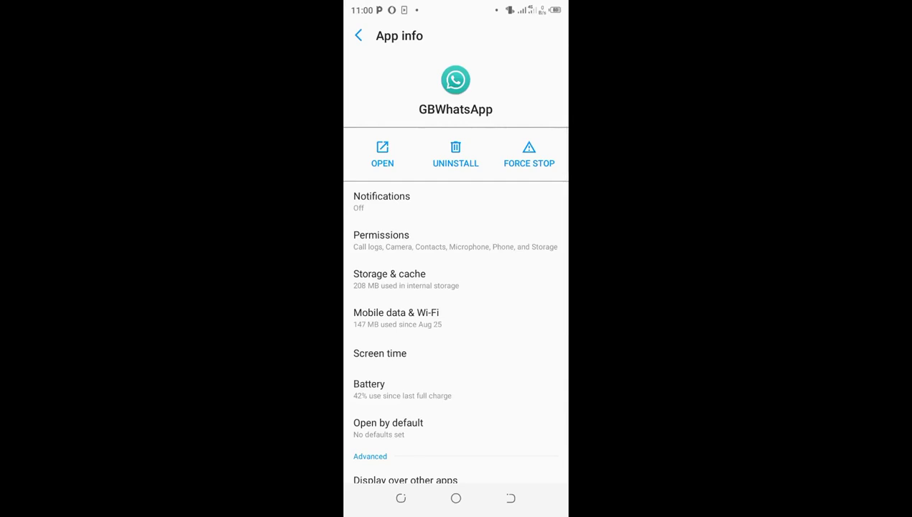
Step: Clear GBWhatsApp's cache and all its stored data, bringing user data to 0 B
left_click(402, 280)
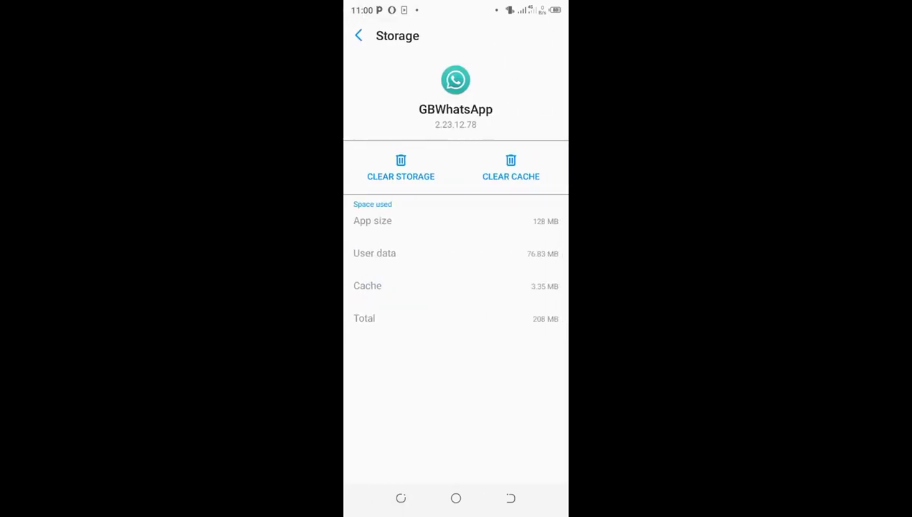
left_click(511, 168)
left_click(401, 169)
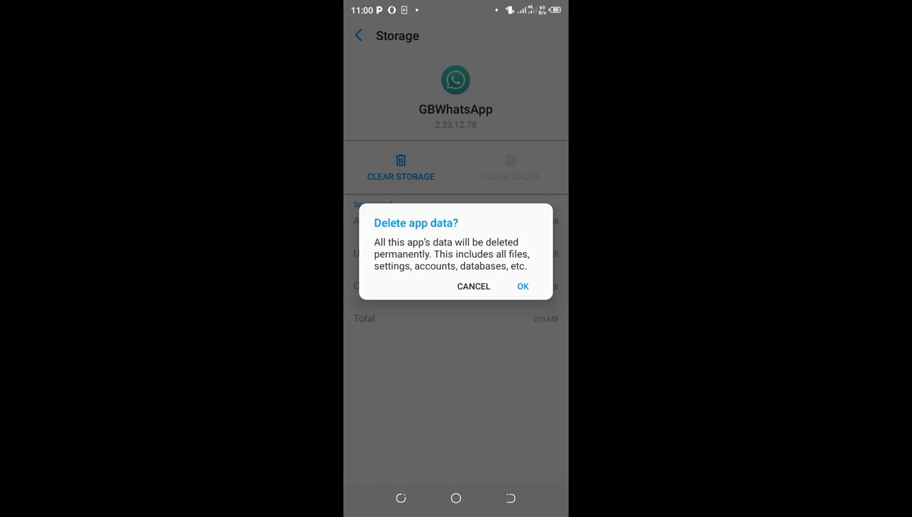
left_click(523, 286)
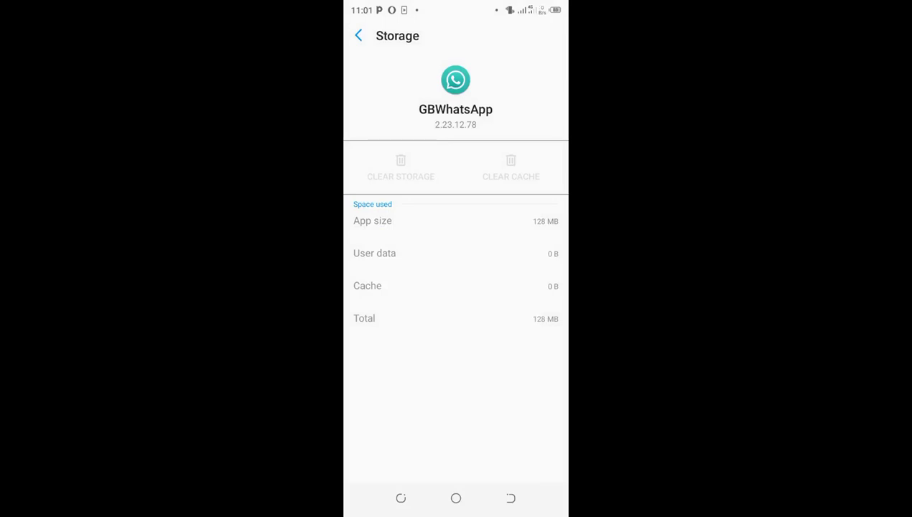
Step: Force-stop GBWhatsApp from its App info page and return to the home screen
left_click(358, 35)
left_click(529, 154)
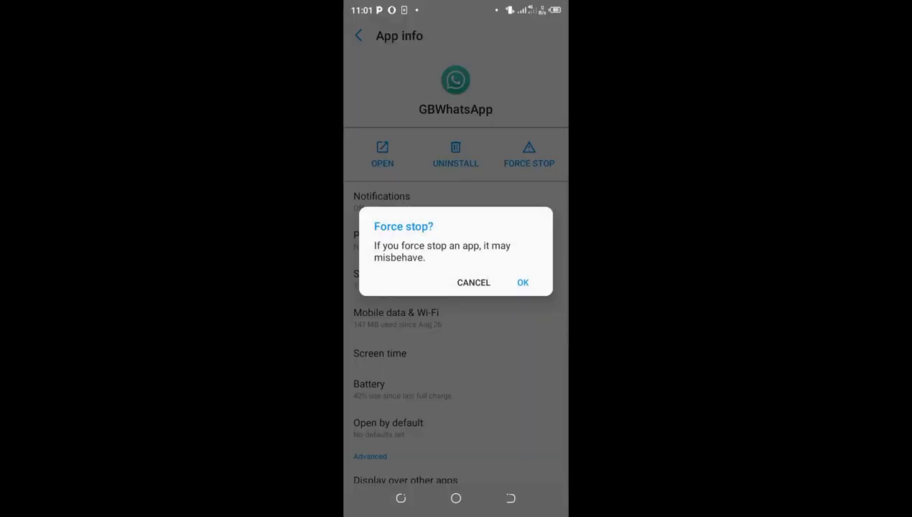
left_click(523, 282)
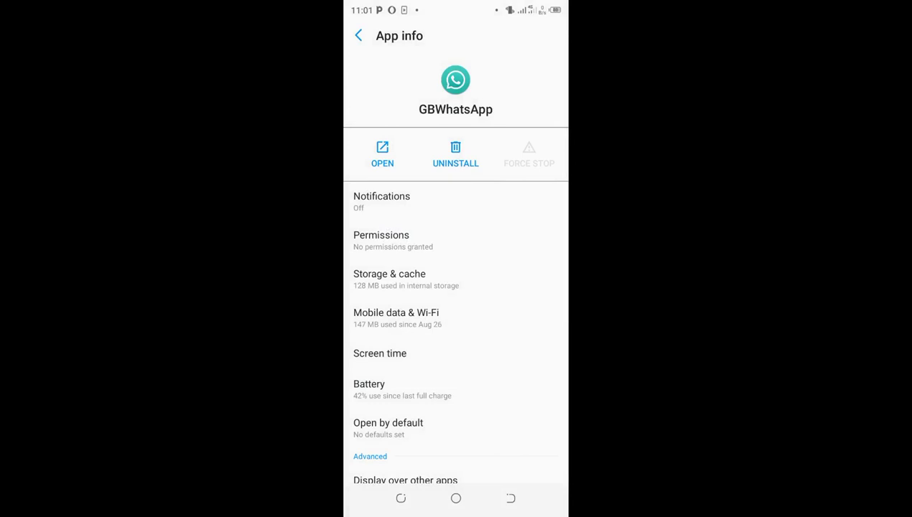
left_click(456, 498)
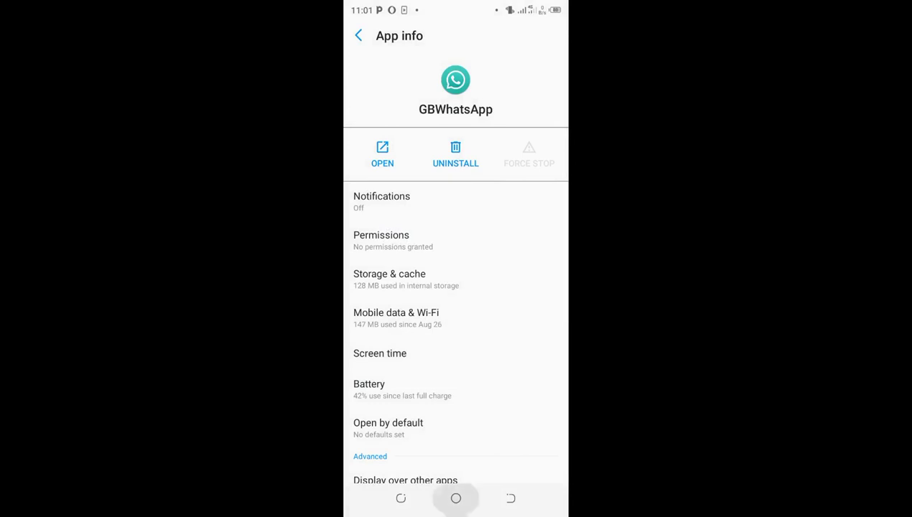
Step: Relaunch GBWhatsApp, allow media access, keep English and agree to the terms
scroll(455, 262, "up", 2)
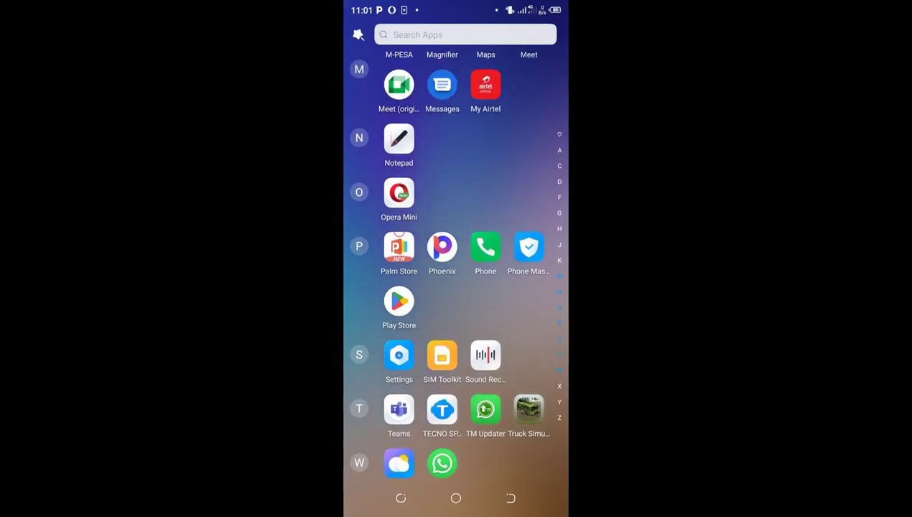
scroll(455, 261, "up", 3)
scroll(456, 261, "up", 5)
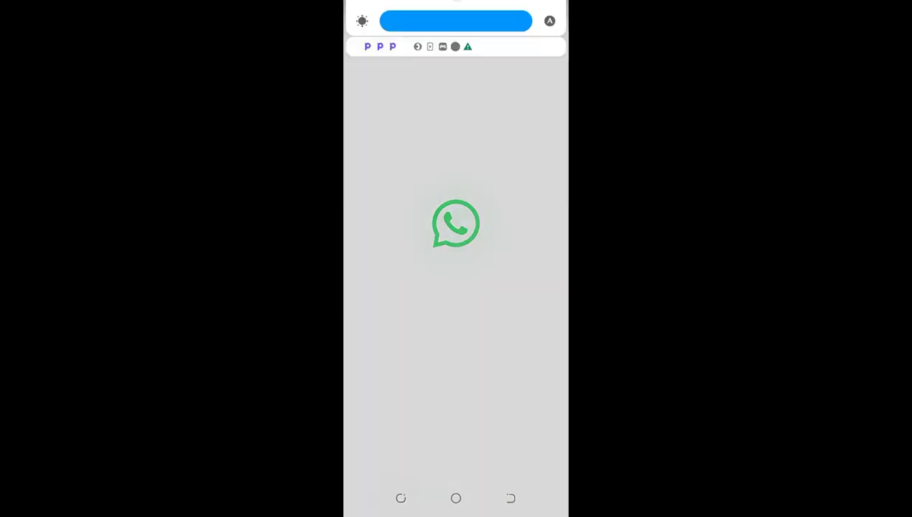
left_click_drag(455, 395, 455, 71)
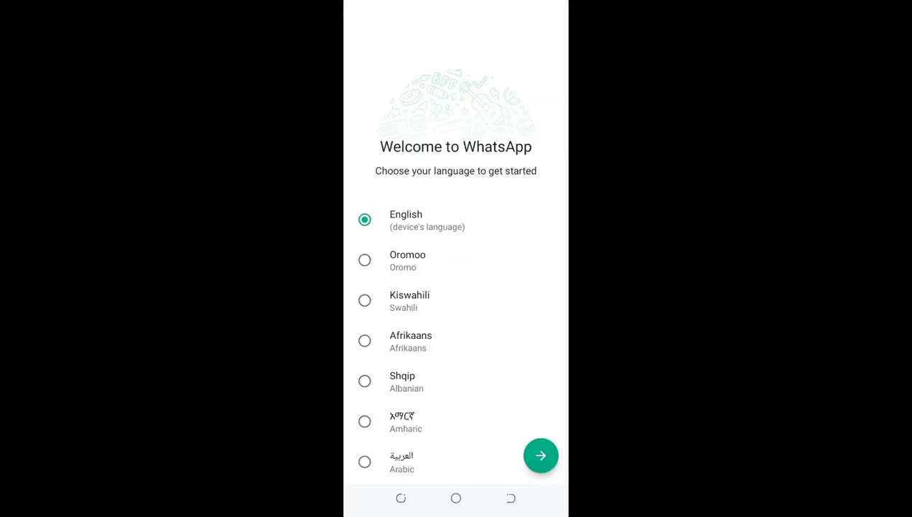
left_click(455, 282)
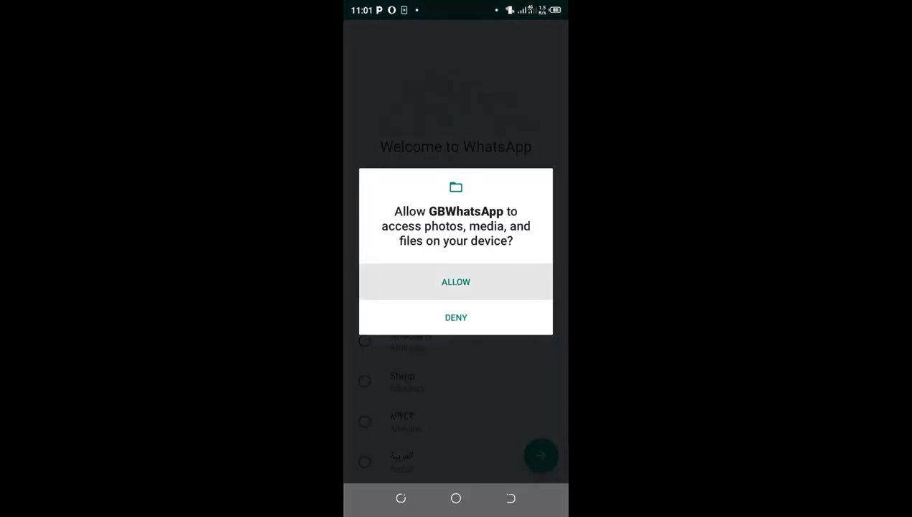
left_click(540, 455)
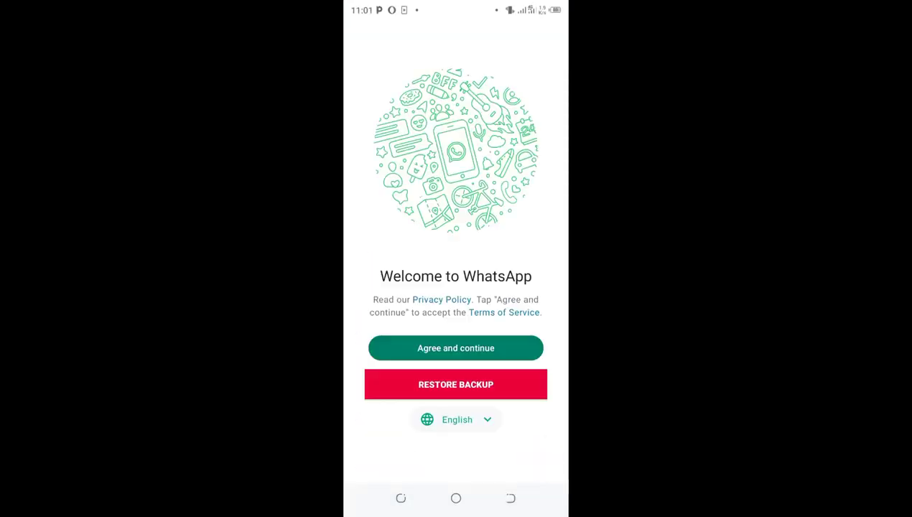
left_click(456, 347)
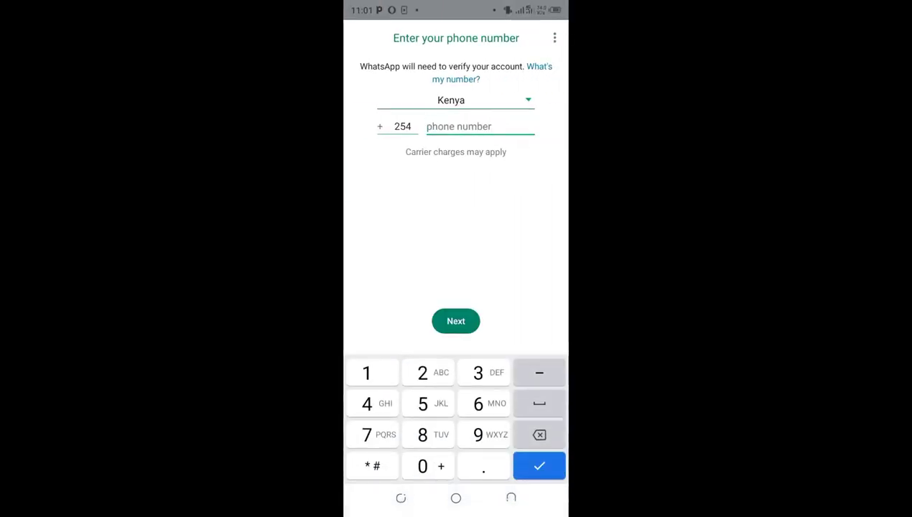
Step: Enter and confirm the phone number, then grant call and call-log permissions for missed-call verification
type("111828")
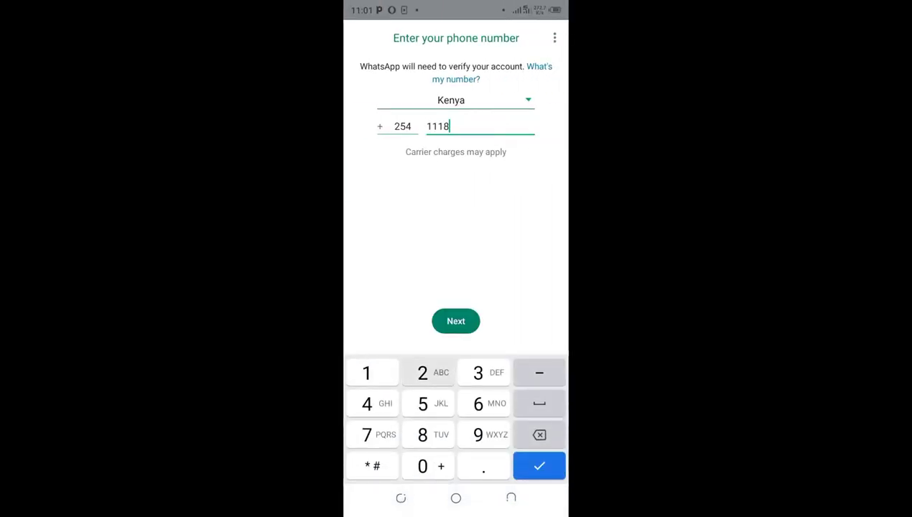
type("143")
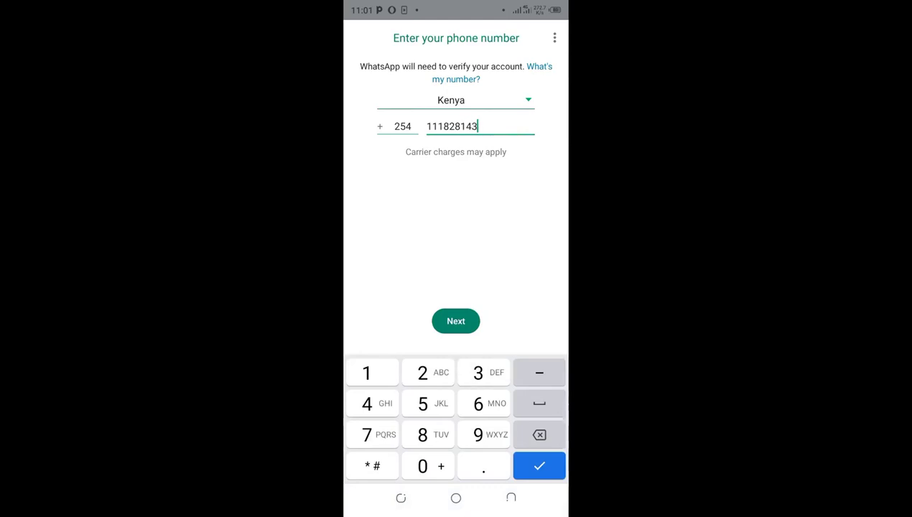
left_click(456, 321)
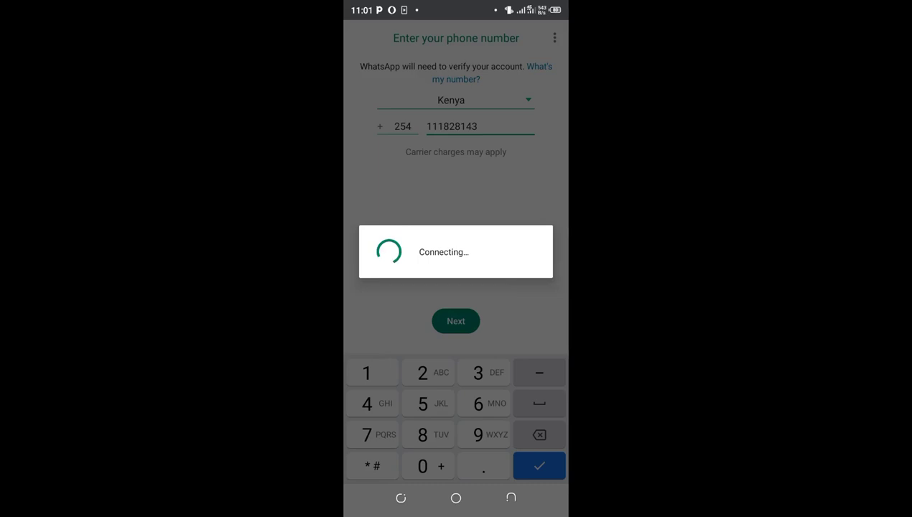
left_click(525, 295)
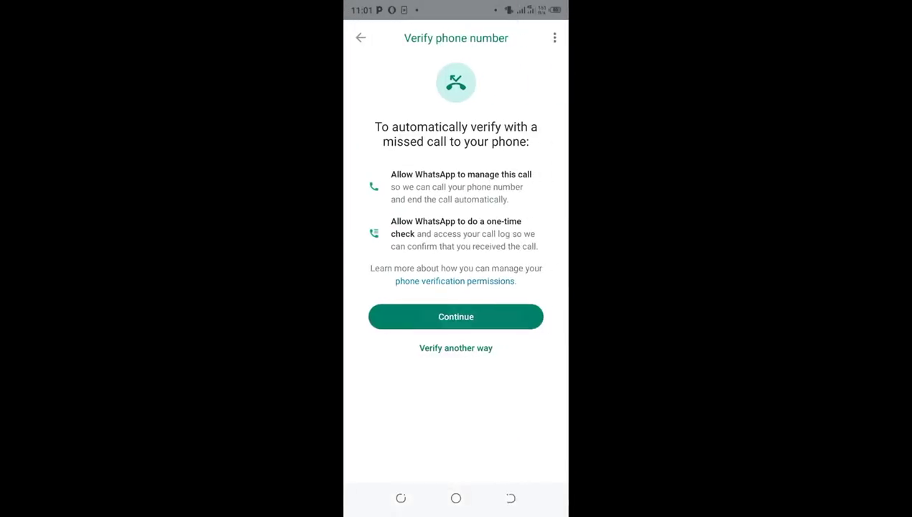
left_click(456, 317)
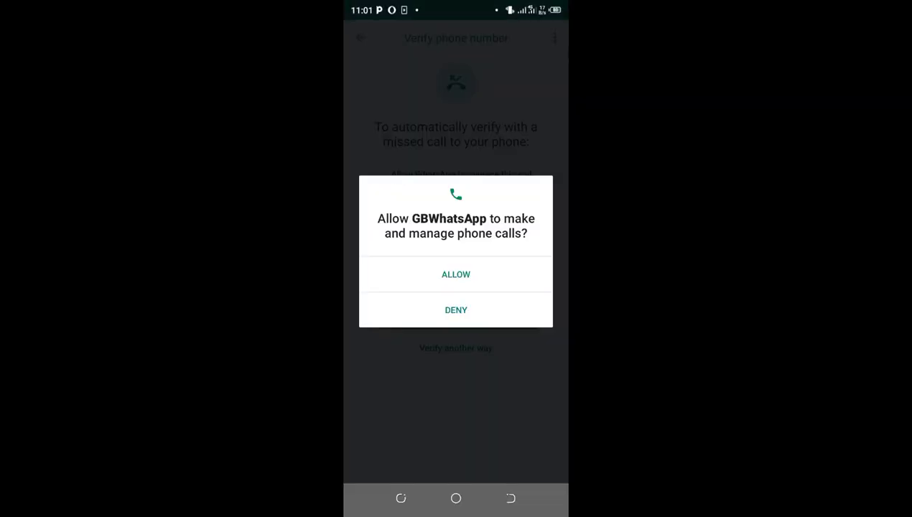
left_click(456, 274)
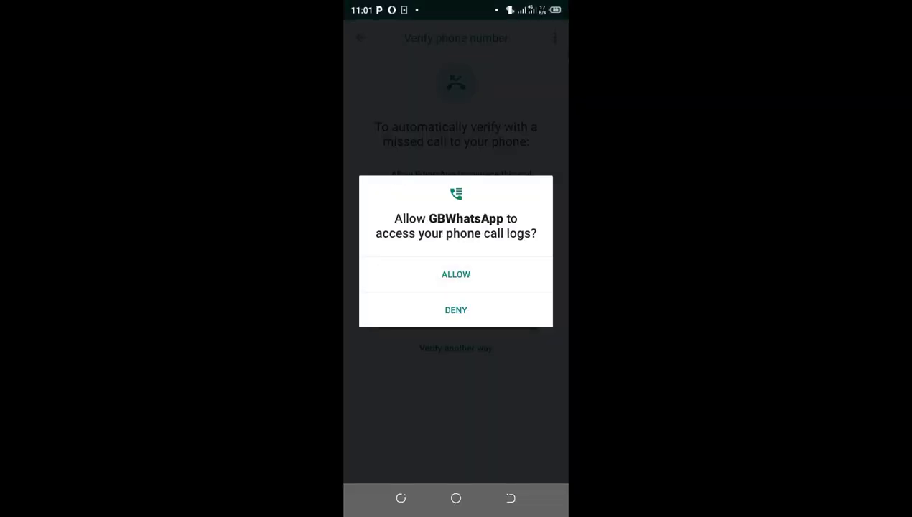
left_click(456, 274)
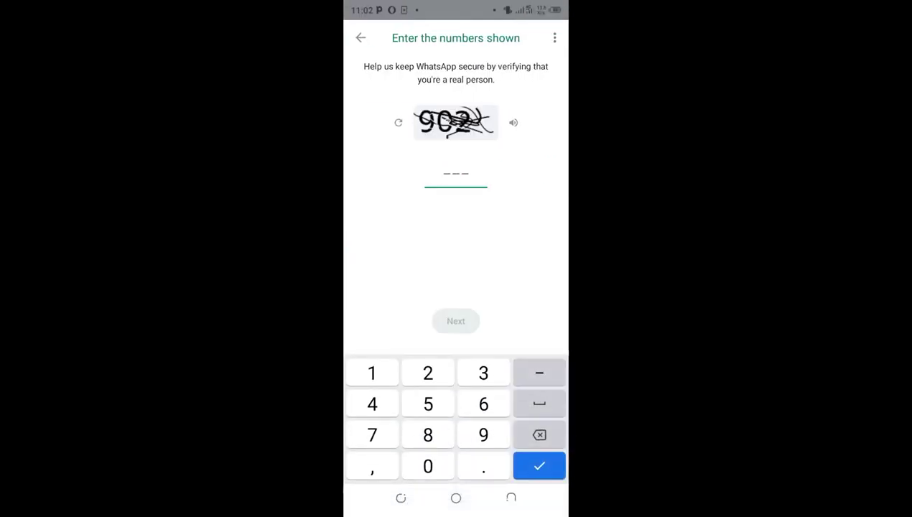
Step: Enter the captcha digits and complete the phone number verification
type("902")
left_click(456, 321)
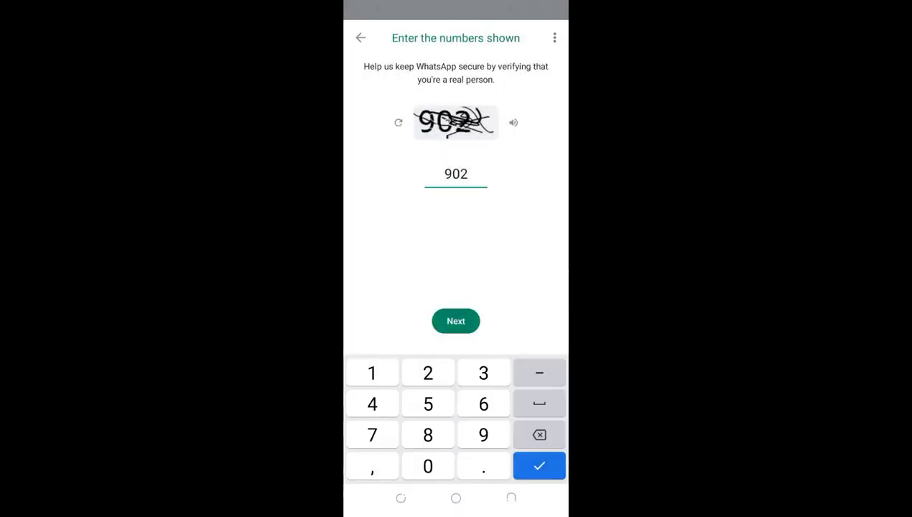
left_click(456, 317)
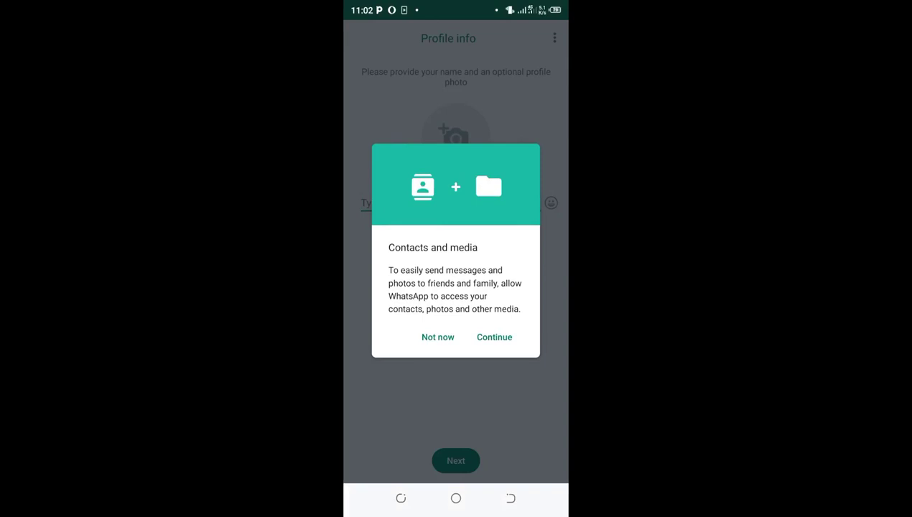
Step: Grant contacts and media access, then restore the 89 MB chat backup, recovering 1,280 messages
left_click(494, 337)
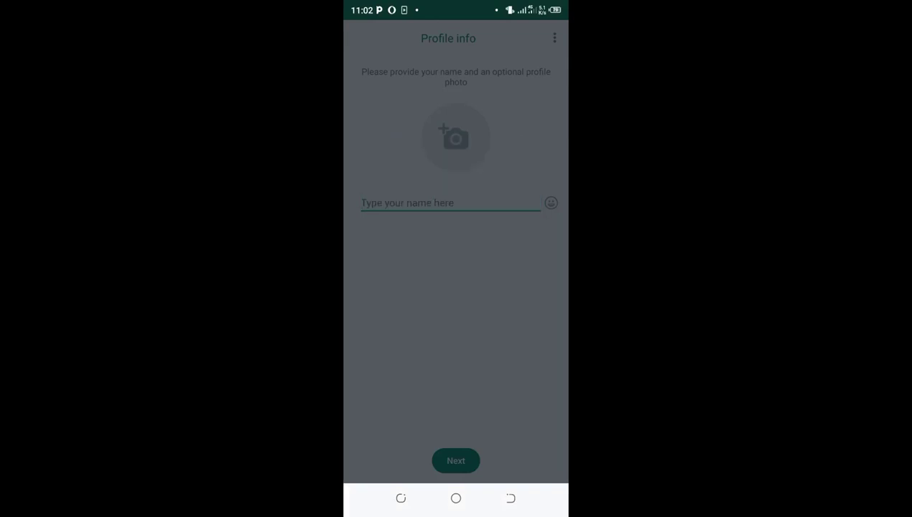
left_click(456, 273)
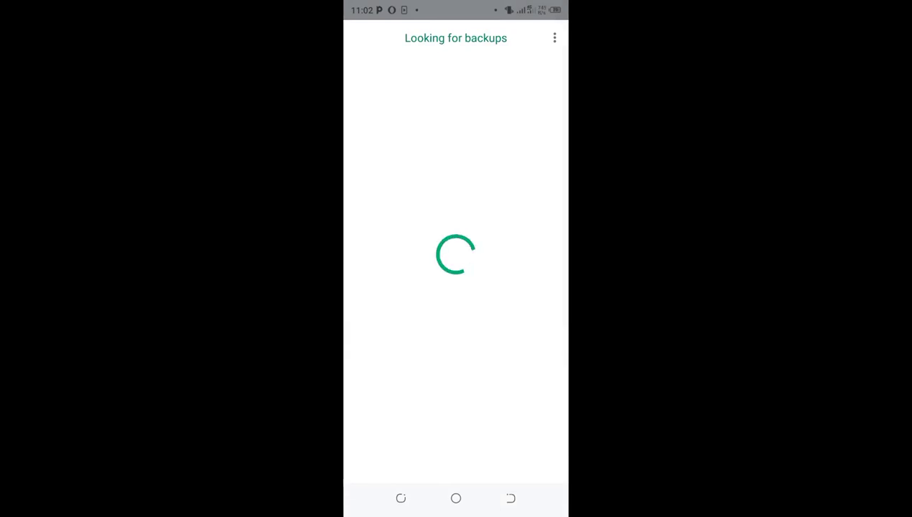
left_click(410, 459)
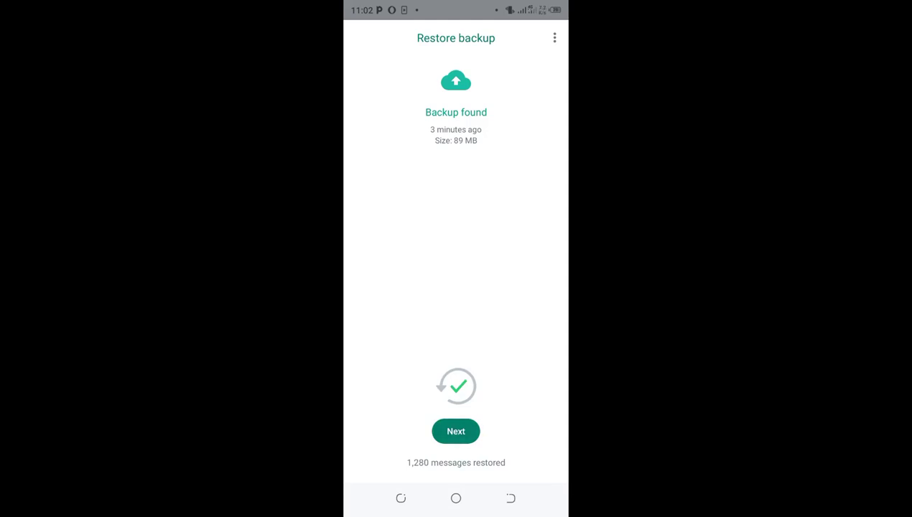
Step: Move past the completed restore and keep the prefilled profile name to finish setup
left_click(456, 431)
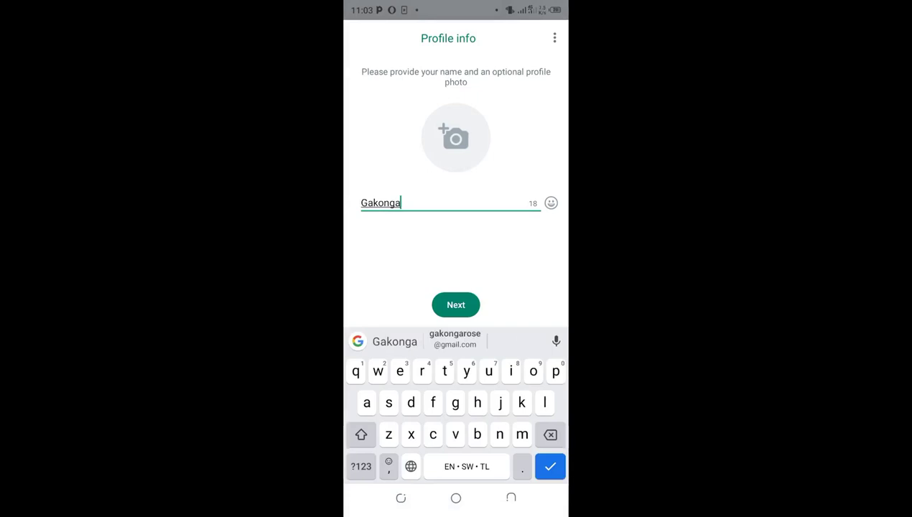
left_click(456, 304)
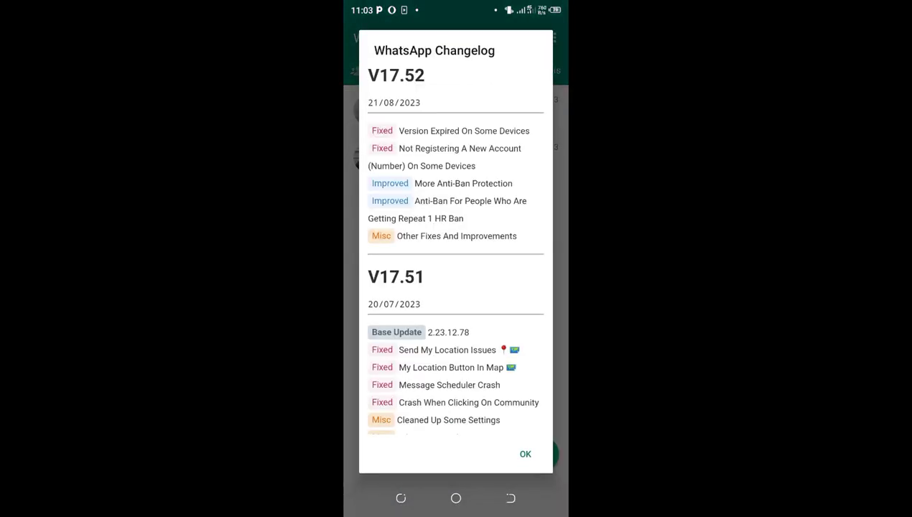
Step: Dismiss the V17.52 changelog to reveal the two restored conversations in Chats
left_click(524, 454)
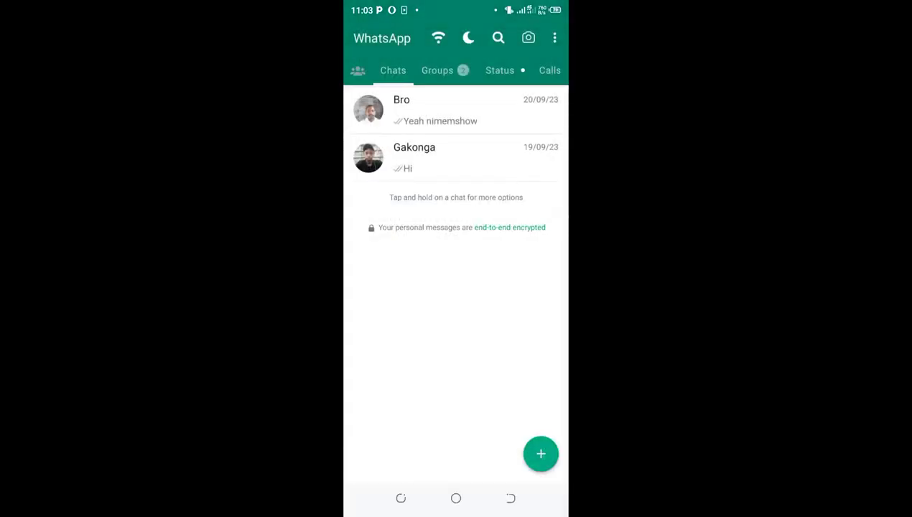